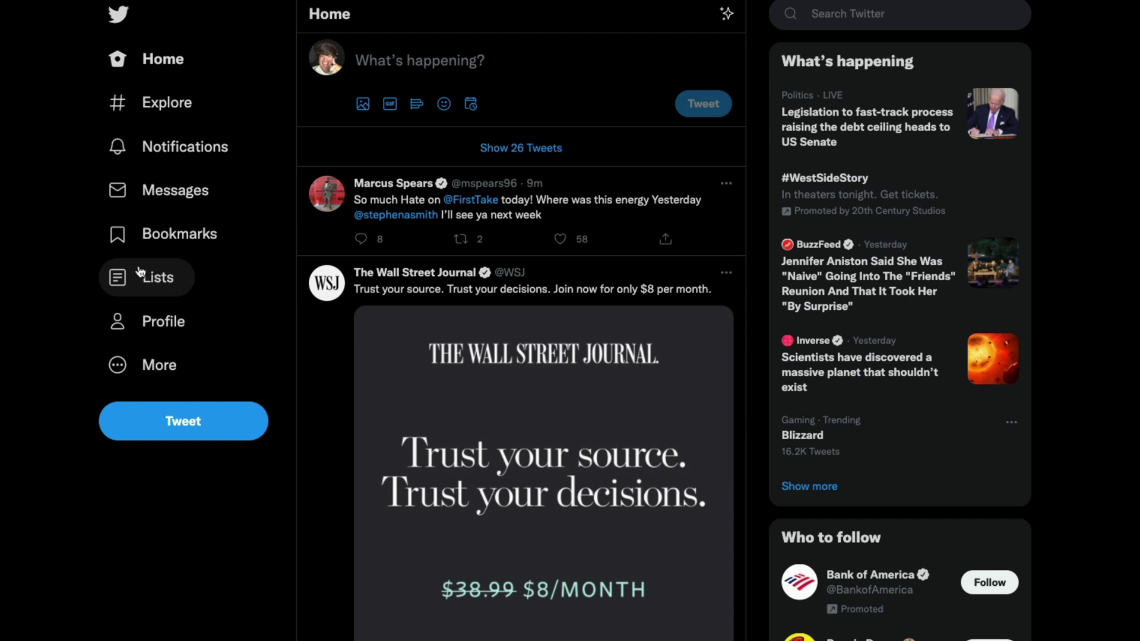
Step: Dismiss the extra navigation menu and go to the account's Lists page
left_click(159, 365)
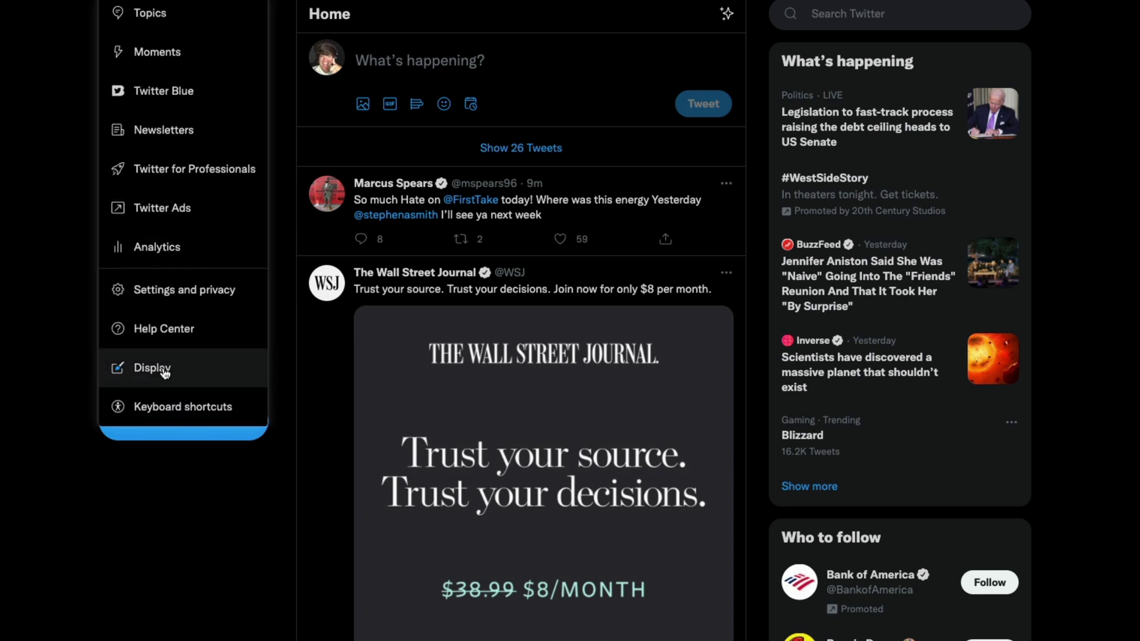
key("Escape")
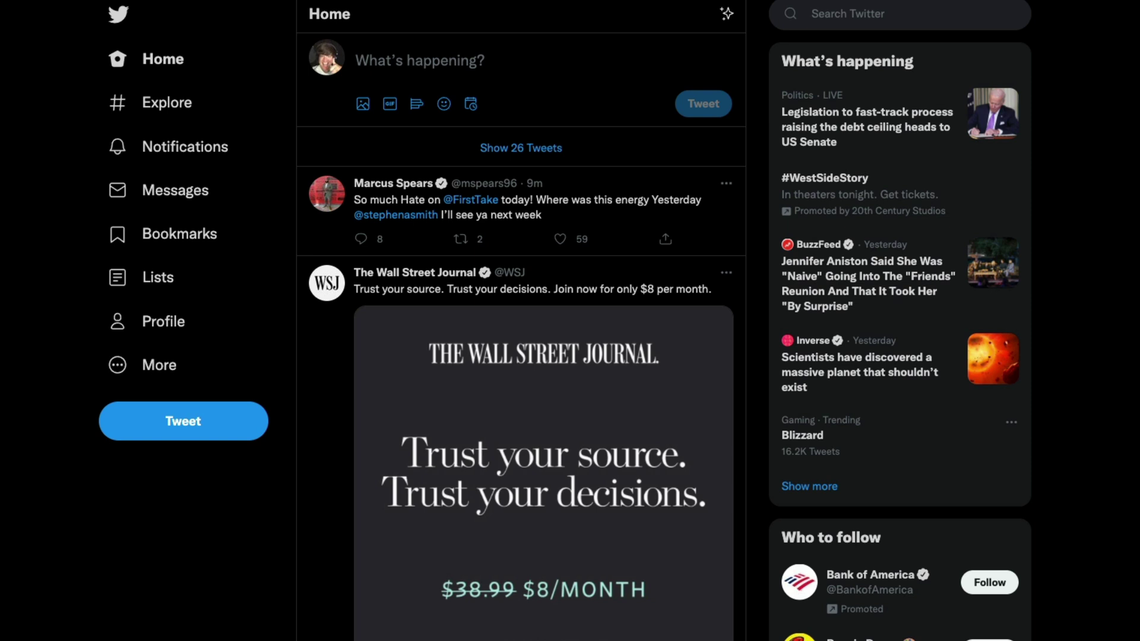
left_click(158, 276)
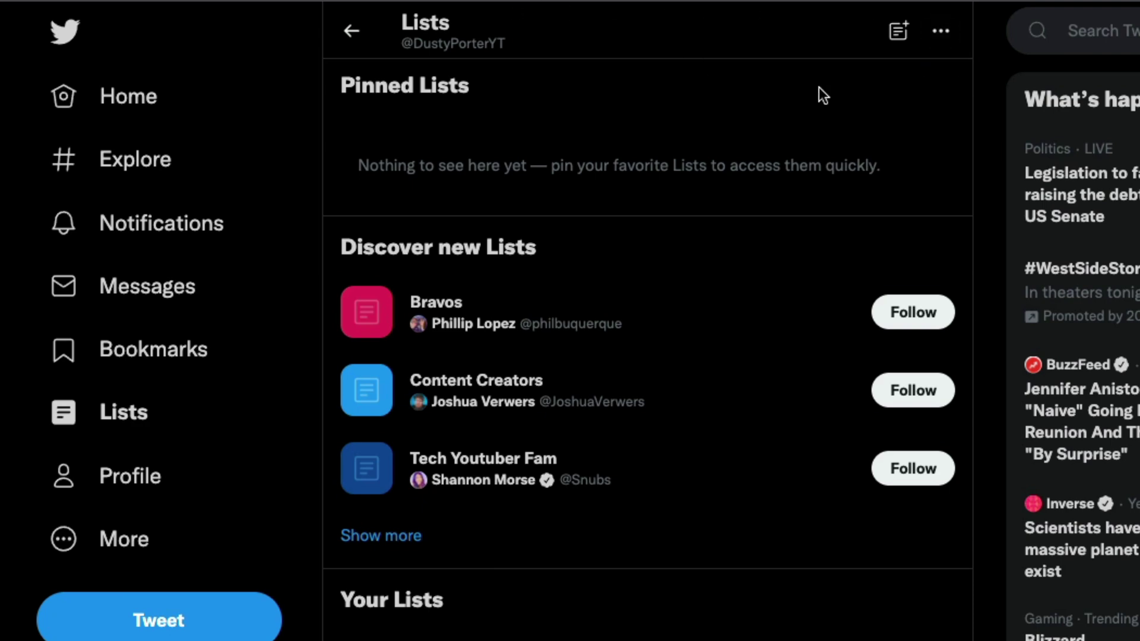
Step: Switch the Lists page to show "Lists you're on"
left_click(942, 32)
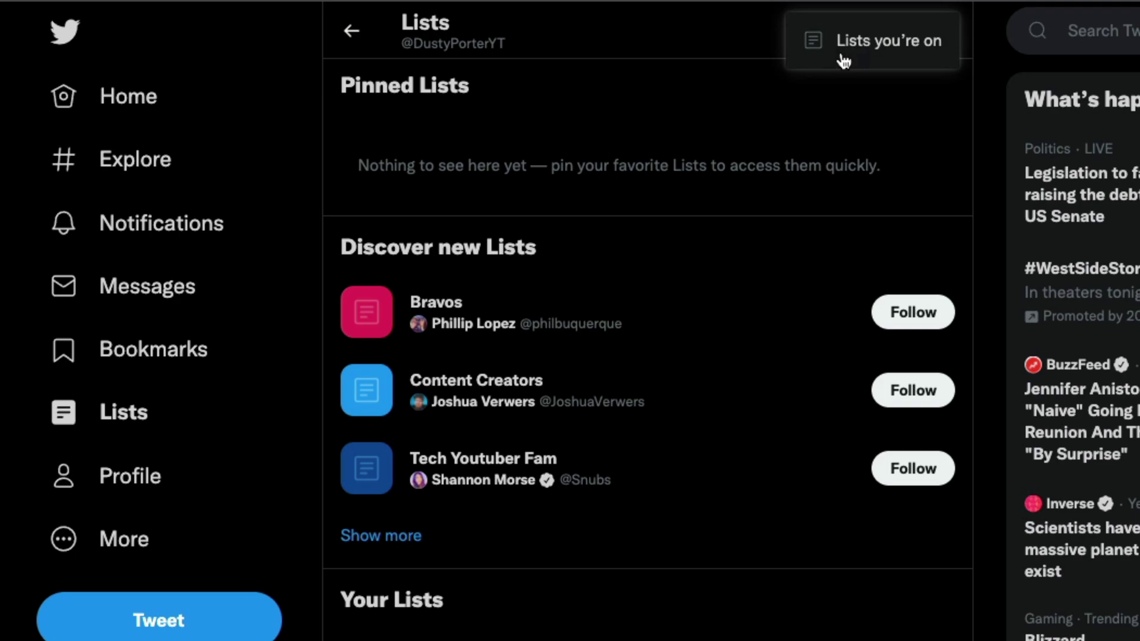
left_click(898, 52)
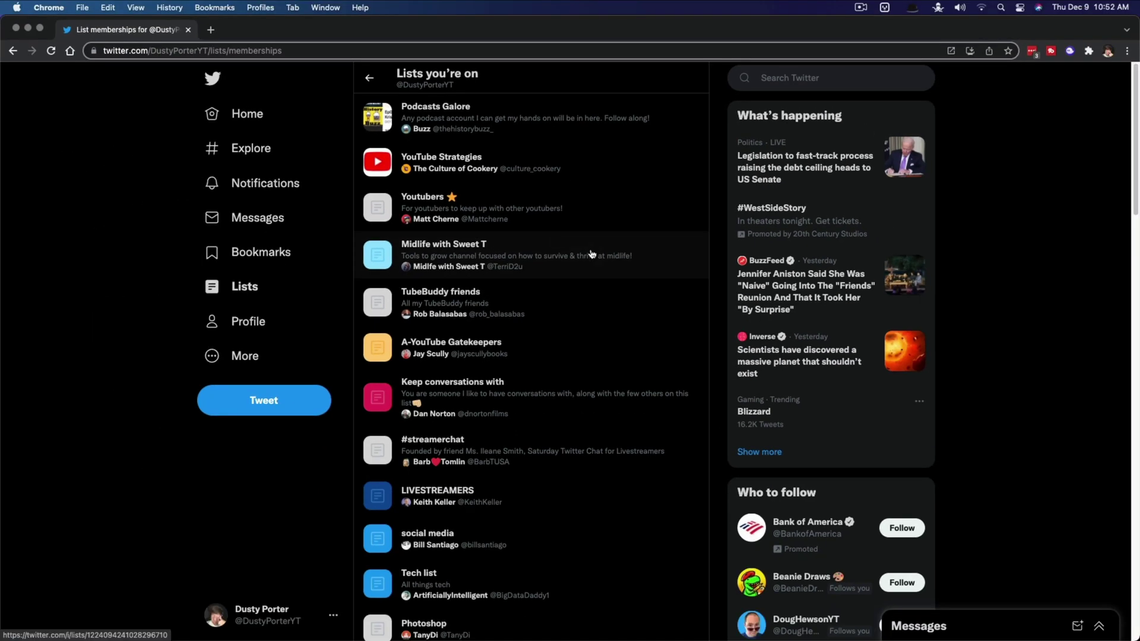
scroll(594, 366, "down", 8)
scroll(595, 366, "up", 10)
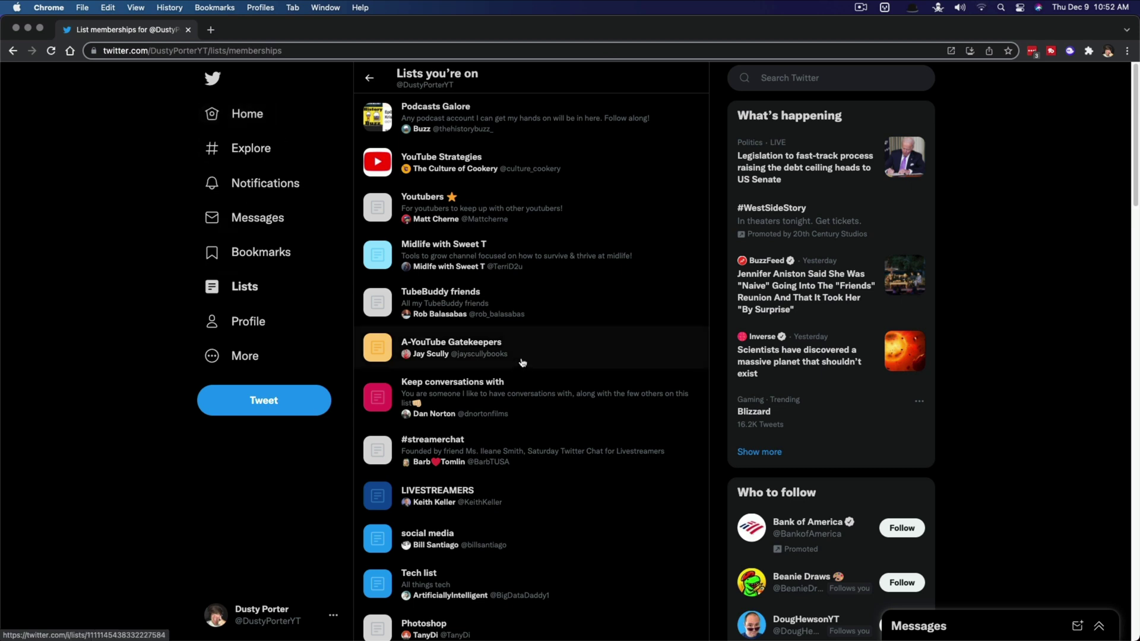
Step: Open the "Midlife with Sweet T" list from the memberships page
left_click(556, 268)
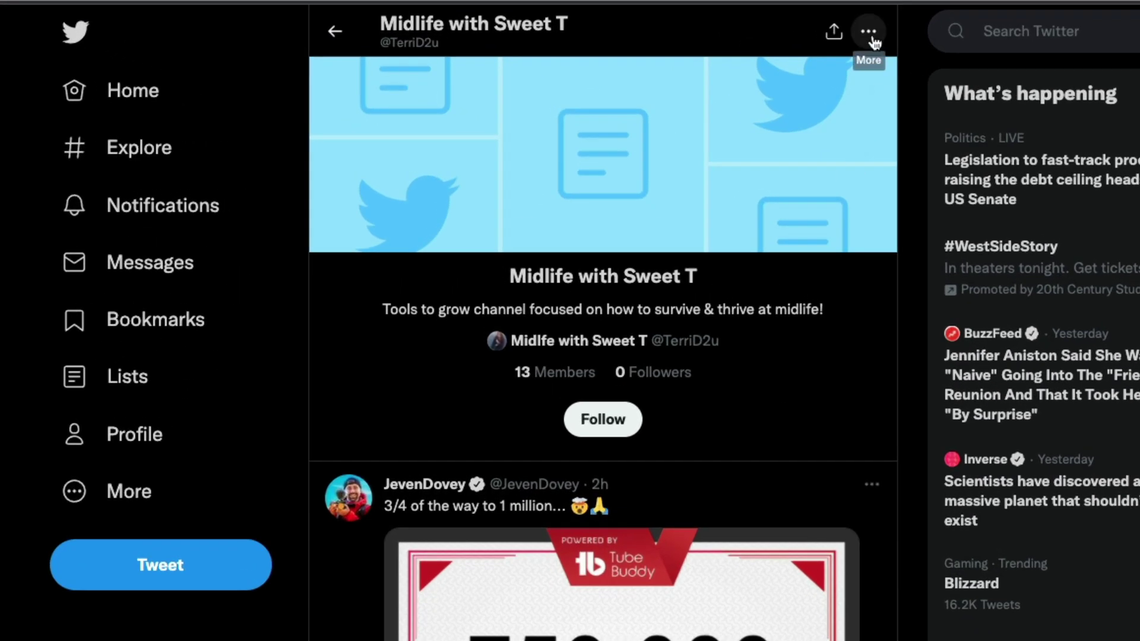
left_click(871, 34)
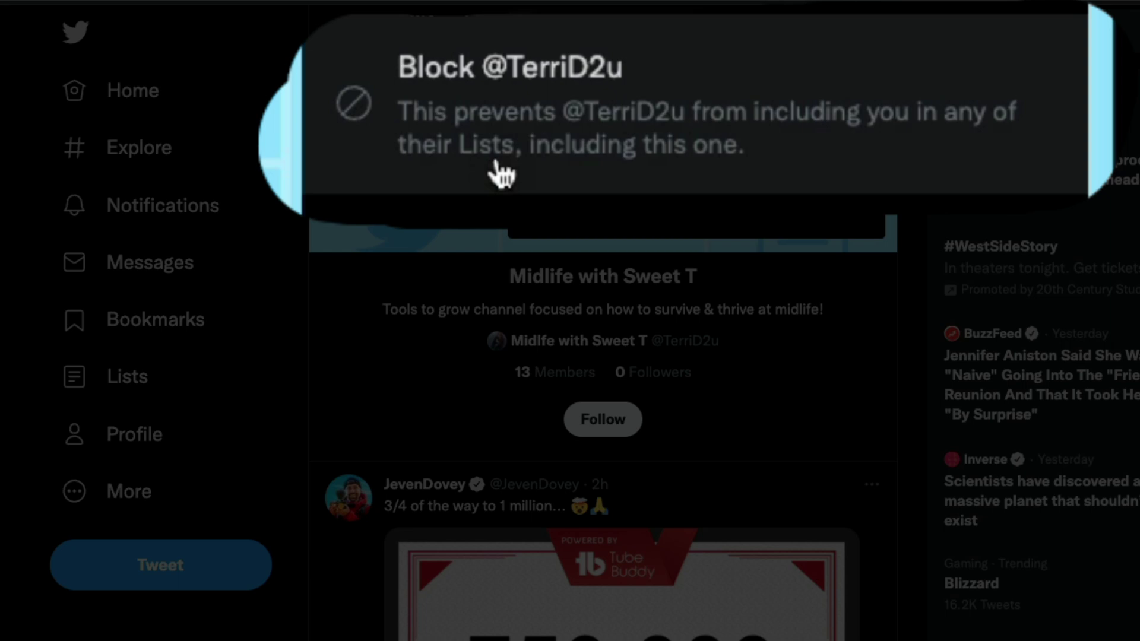
left_click(504, 164)
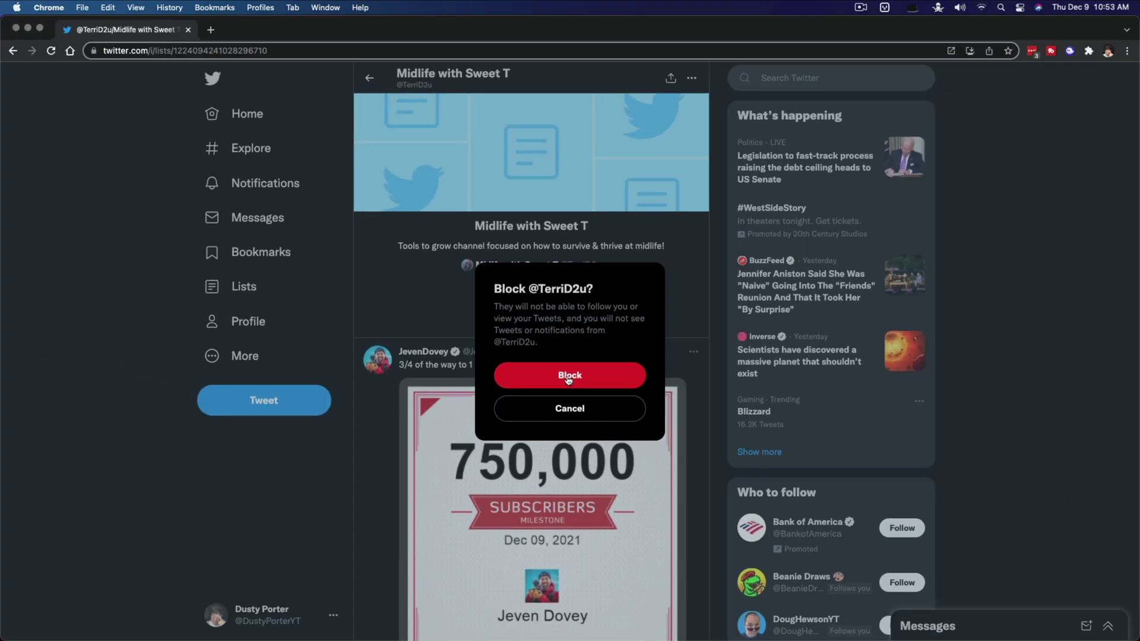
left_click(562, 412)
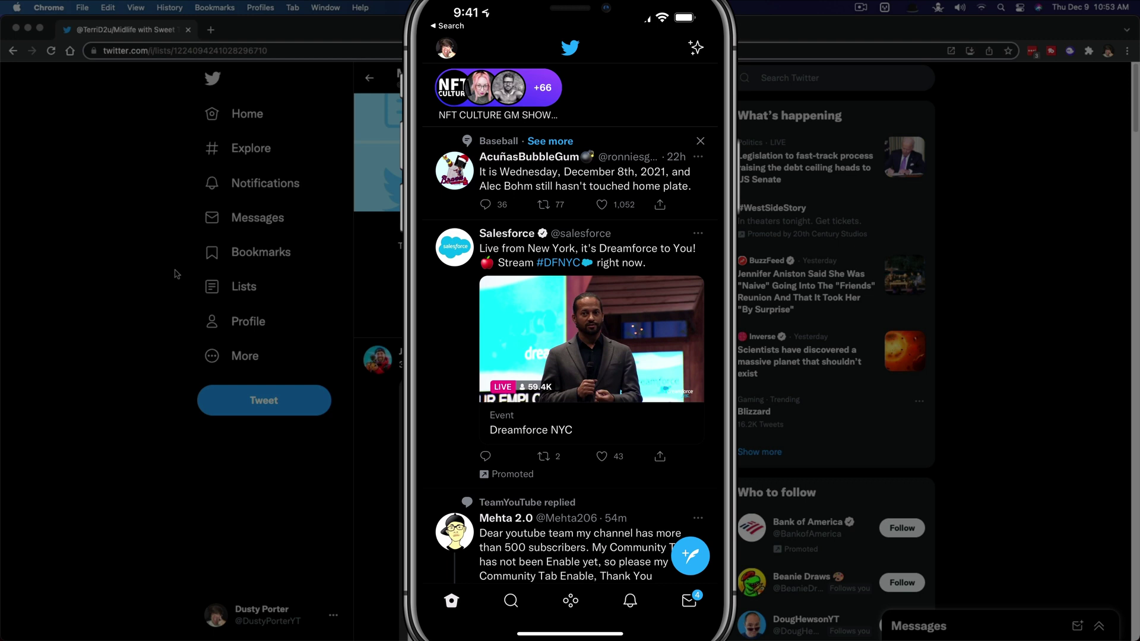